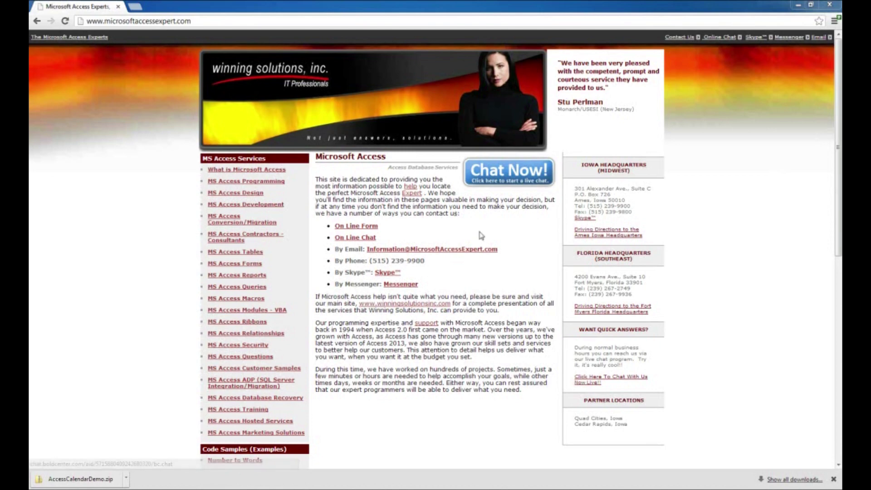
On microsoftaccessexpert.com, follow the Access Calendar Scheduling Database link under Database Templates (For Purchase)
scroll(483, 232, "down", 7)
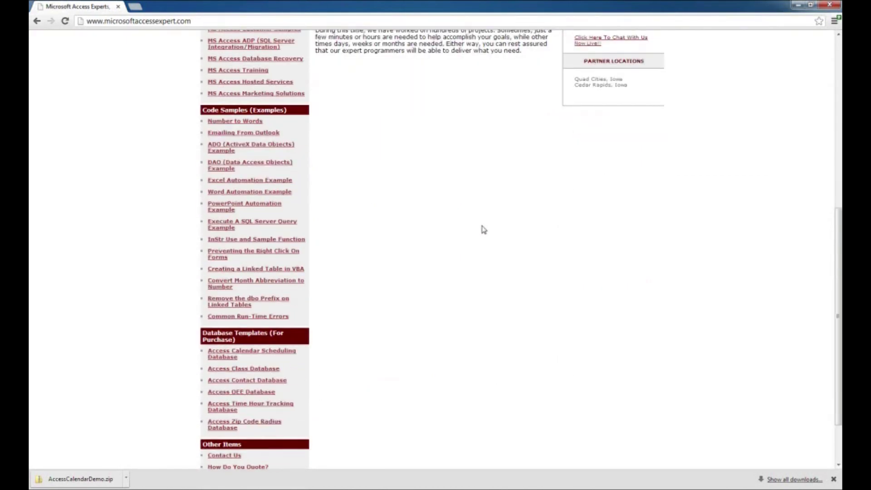
scroll(318, 218, "up", 2)
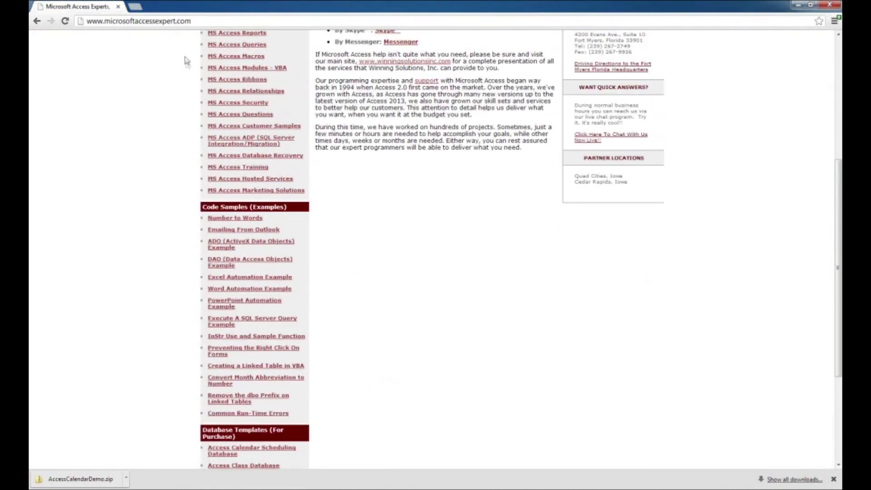
scroll(482, 234, "up", 5)
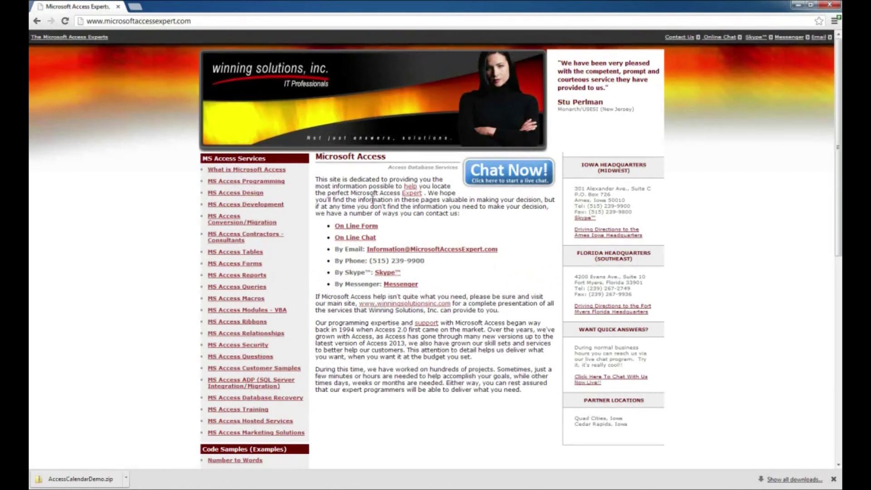
scroll(372, 199, "down", 9)
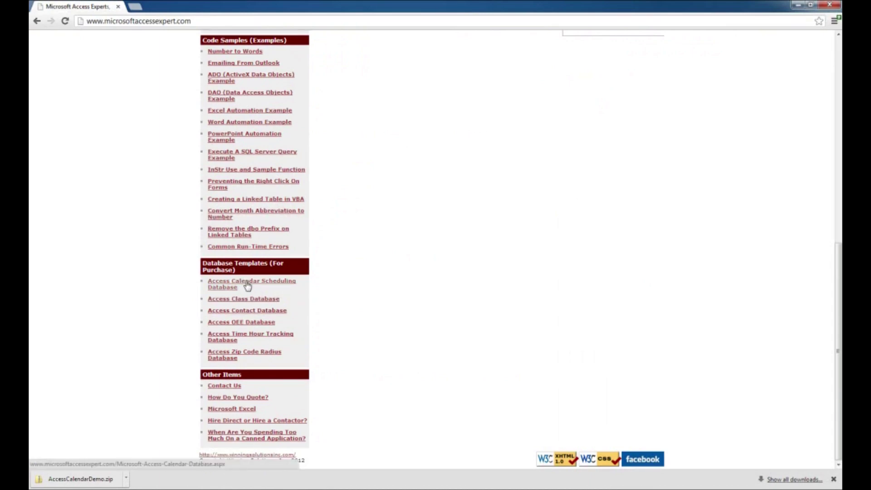
left_click(249, 285)
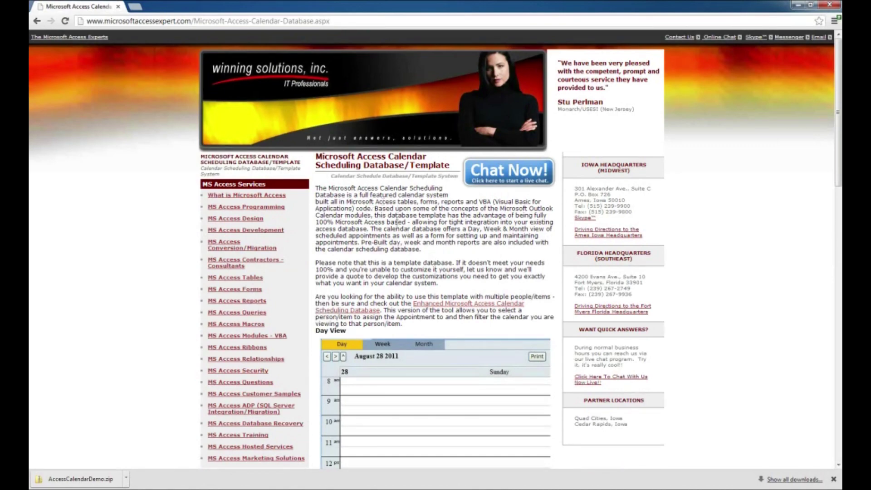
scroll(397, 222, "down", 2)
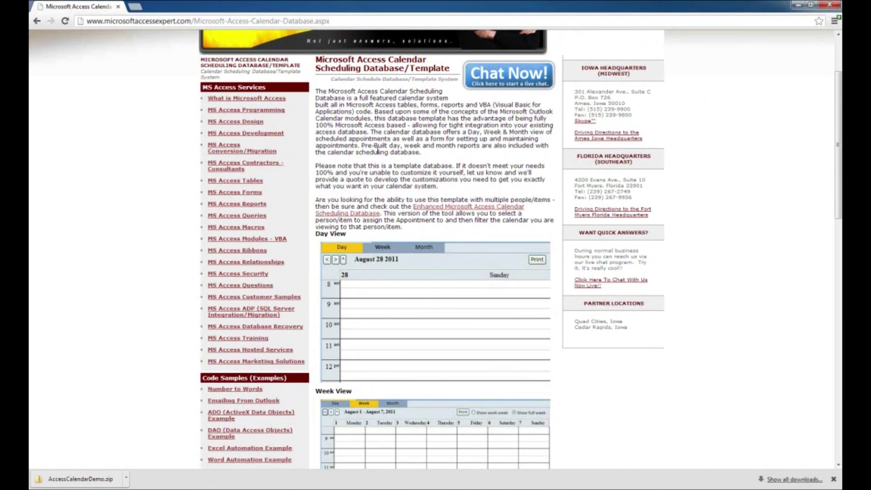
scroll(378, 155, "down", 2)
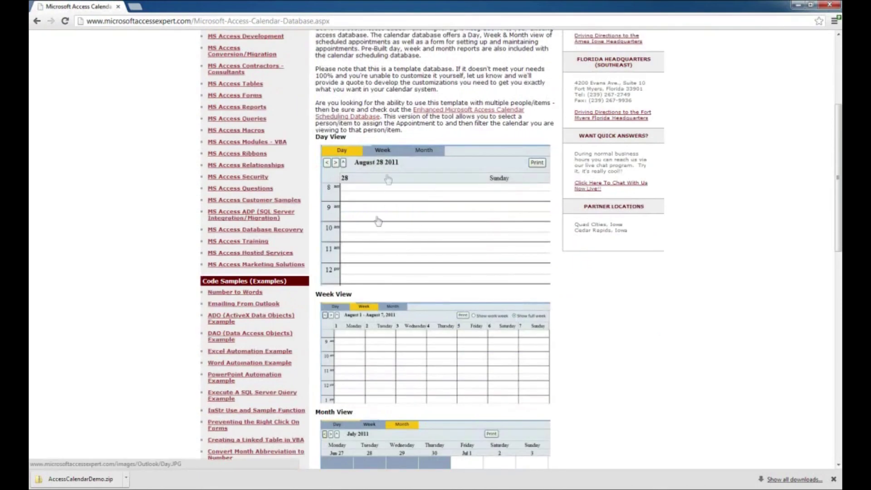
scroll(414, 241, "down", 1)
scroll(414, 240, "down", 2)
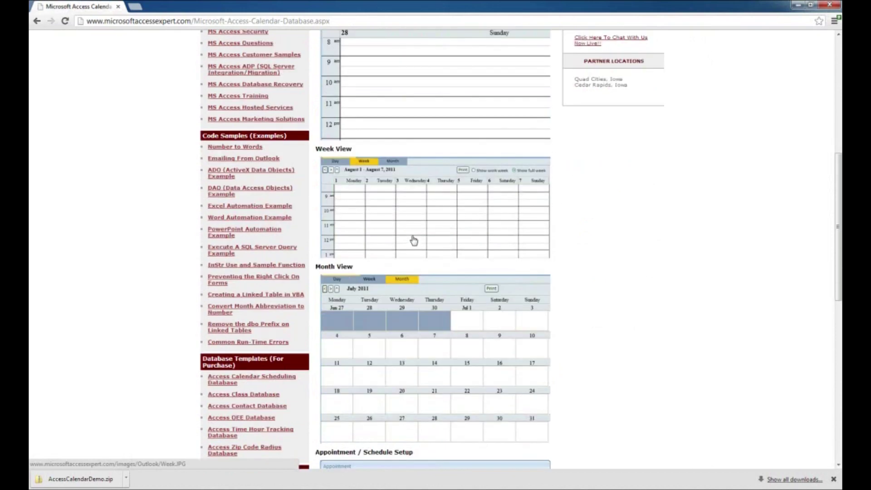
scroll(414, 240, "down", 5)
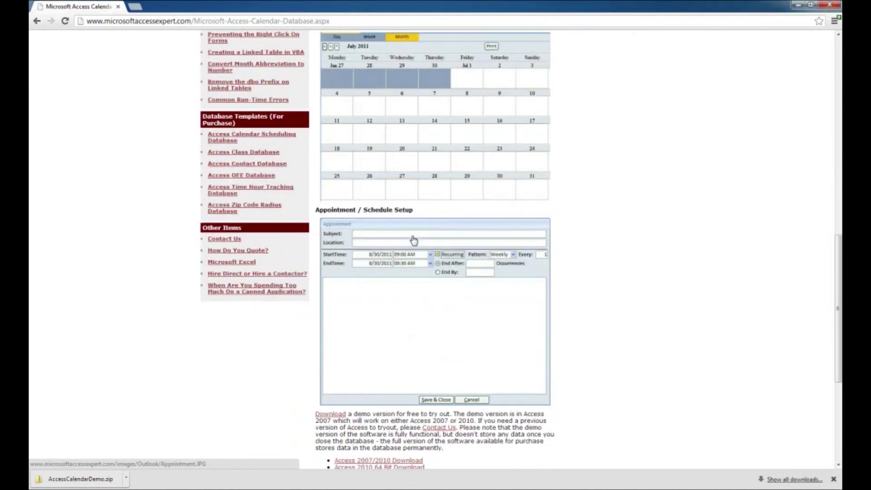
scroll(414, 241, "down", 1)
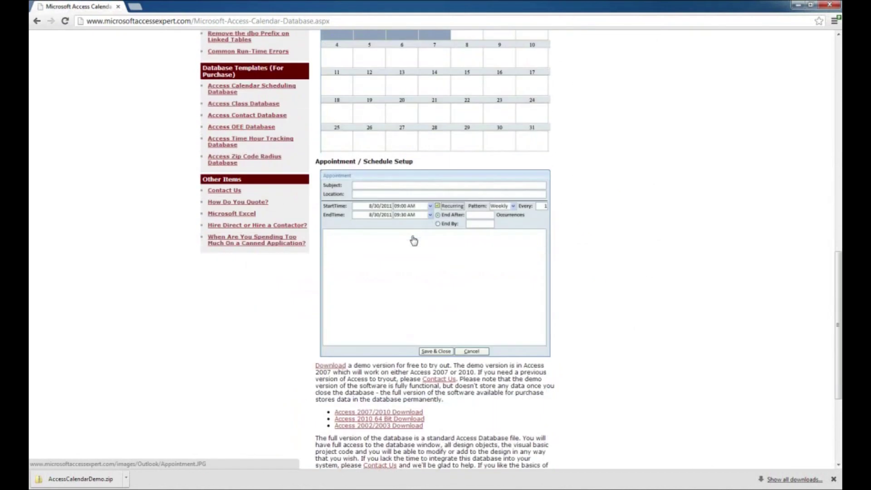
scroll(414, 241, "down", 2)
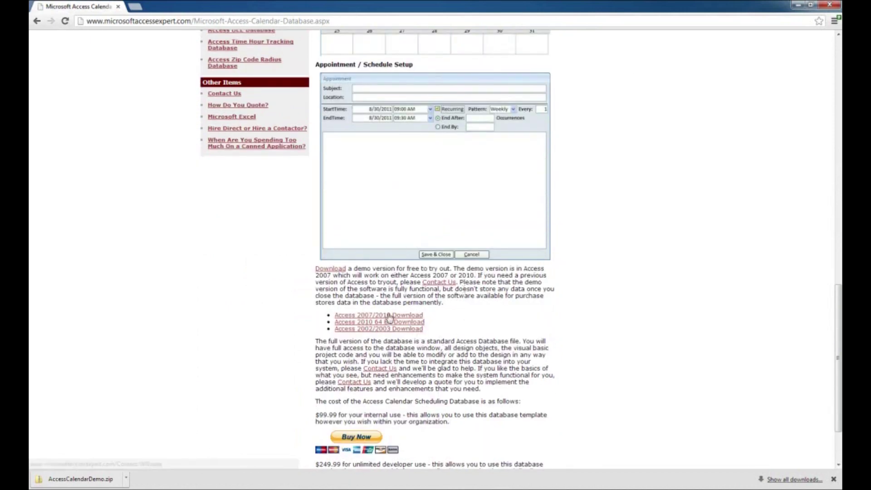
scroll(390, 318, "down", 1)
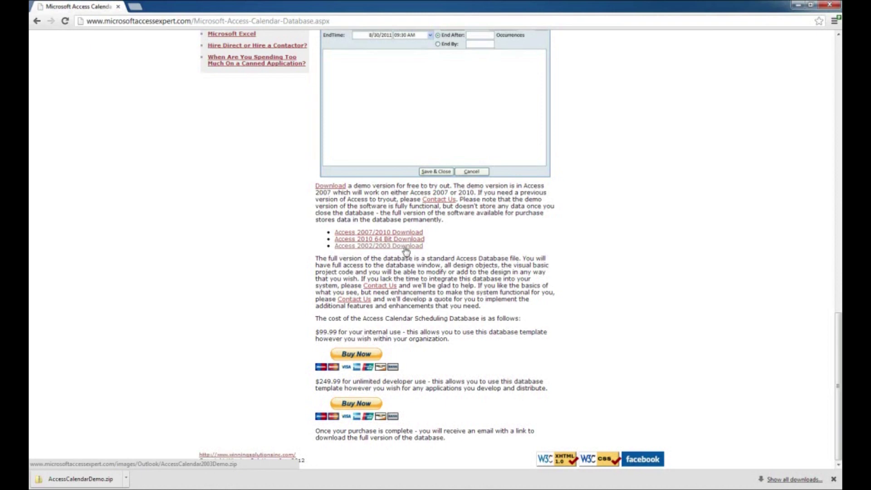
Download the Access 2007/2010 demo AccessCalendarDemo.zip and show it in the Downloads folder
left_click(355, 235)
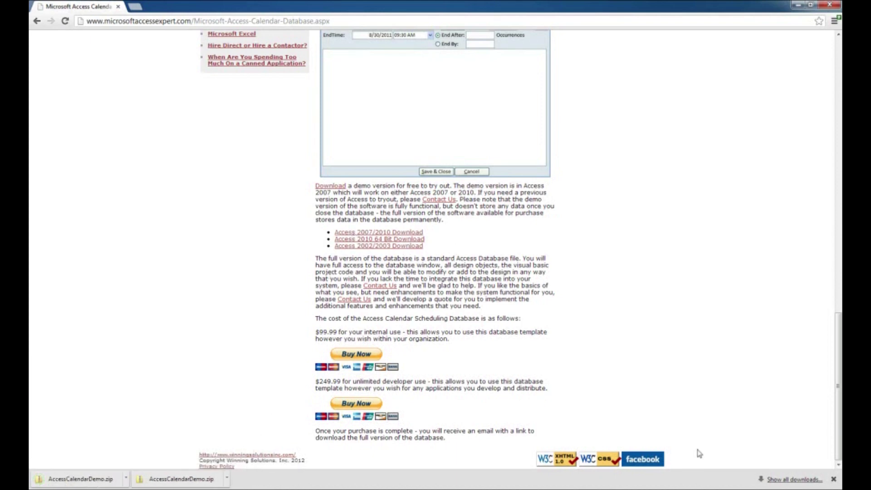
left_click(227, 478)
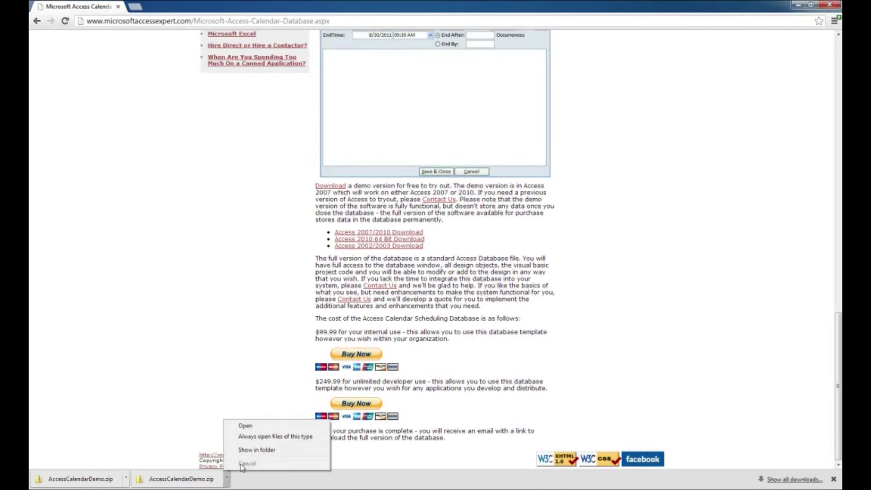
left_click(577, 373)
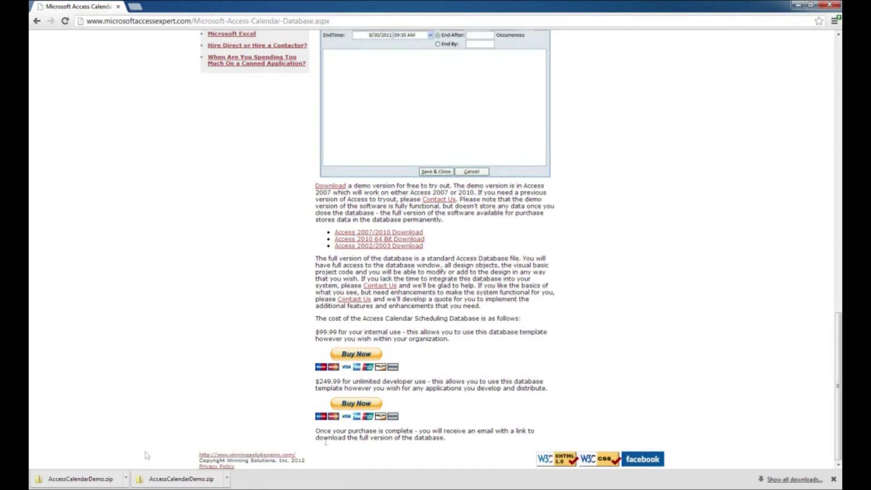
left_click(125, 478)
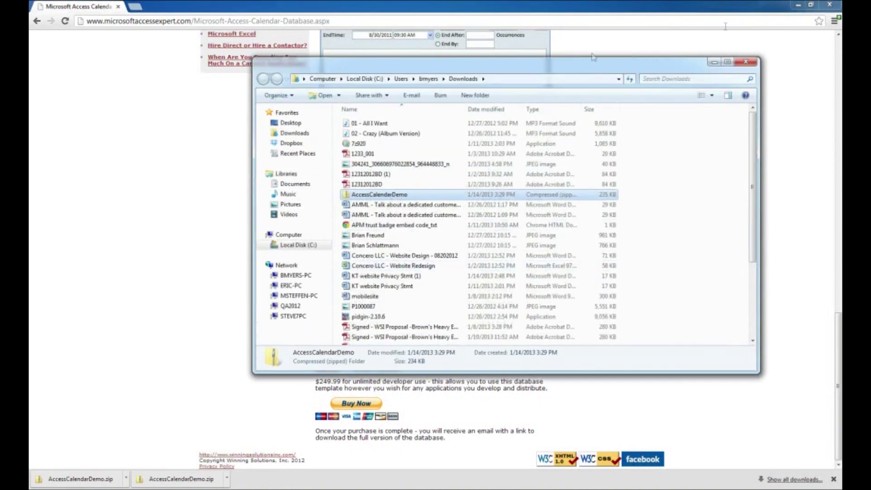
Move the AccessCalendarDemo zip from Downloads onto the desktop
left_click(798, 5)
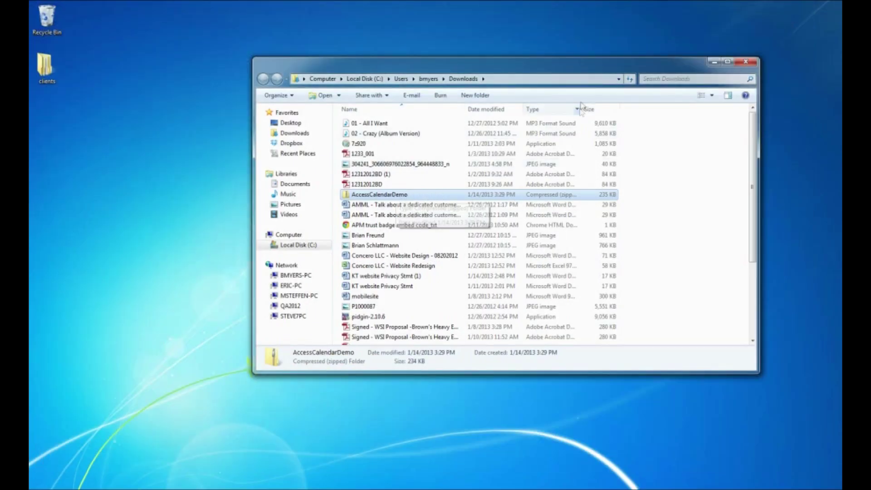
left_click_drag(582, 107, 614, 107)
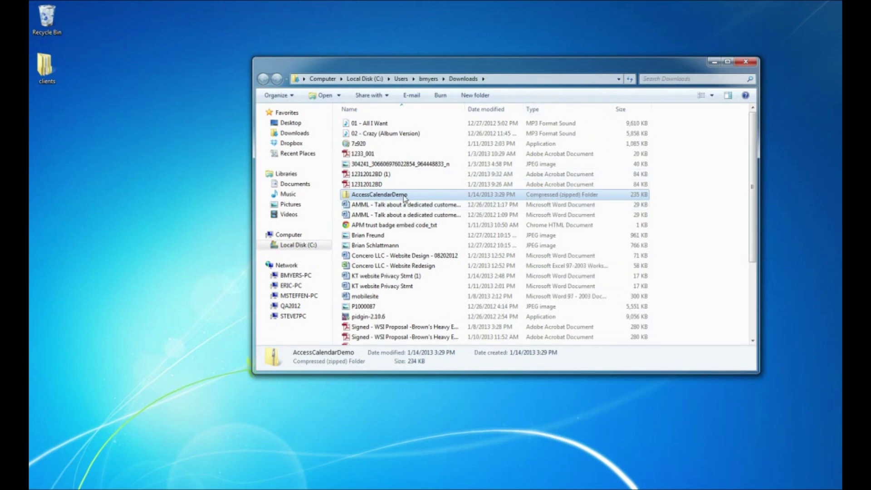
left_click_drag(404, 199, 72, 149)
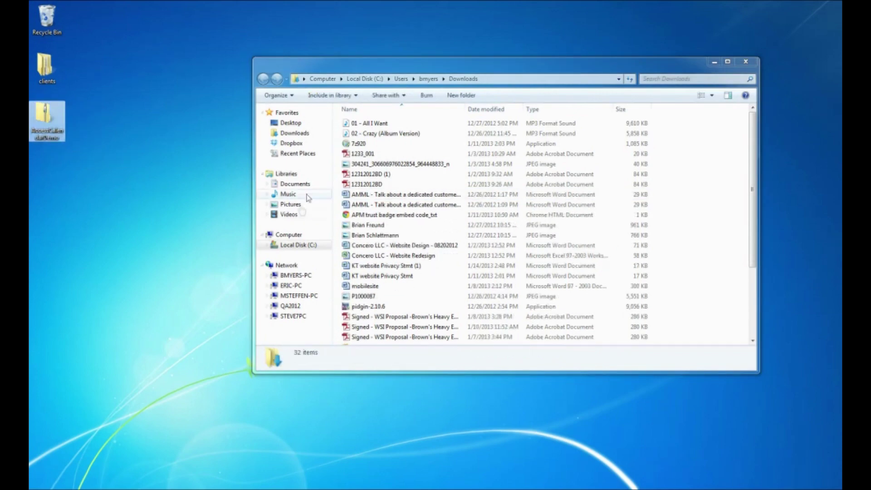
left_click(744, 62)
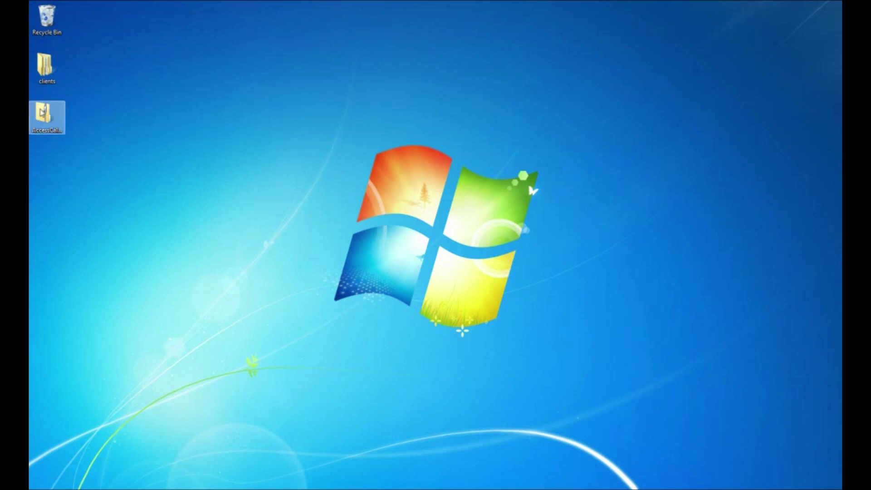
Extract the zip into an AccessCalendarDemo folder on the Desktop
right_click(43, 113)
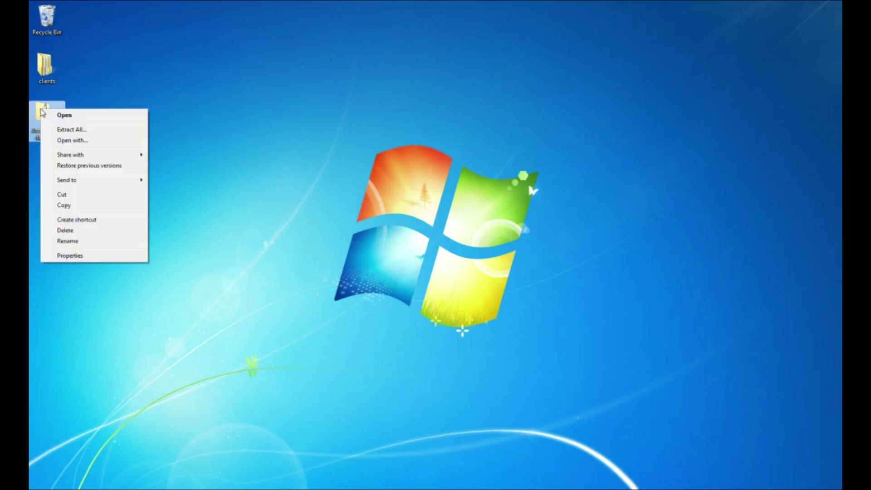
left_click(73, 131)
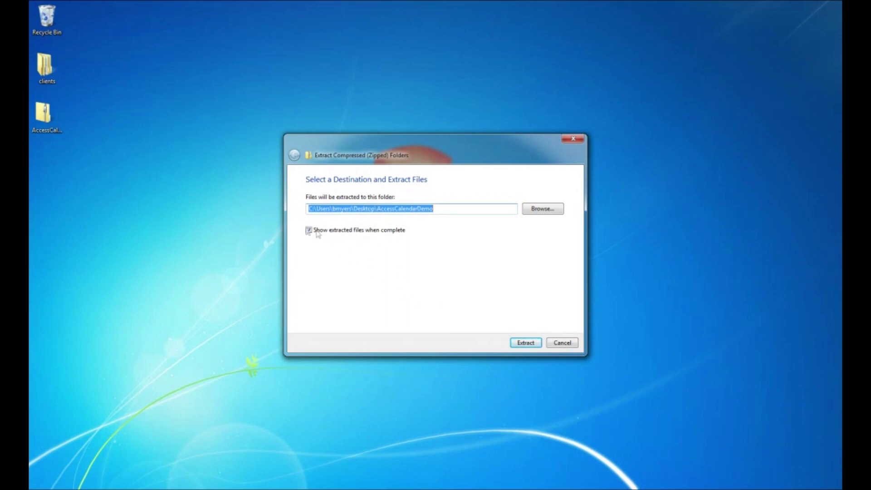
left_click(526, 344)
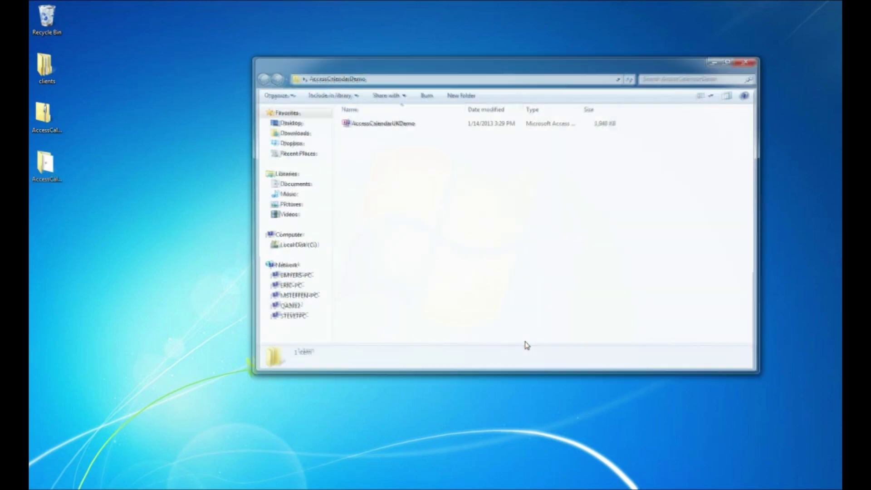
left_click_drag(477, 74, 404, 80)
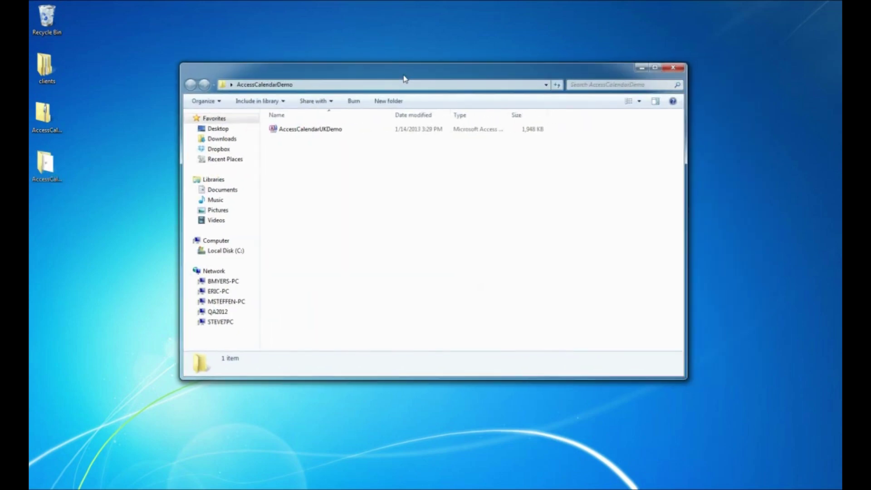
Open AccessCalendarUKDemo past the Security Notice and view its File Info page
double_click(327, 130)
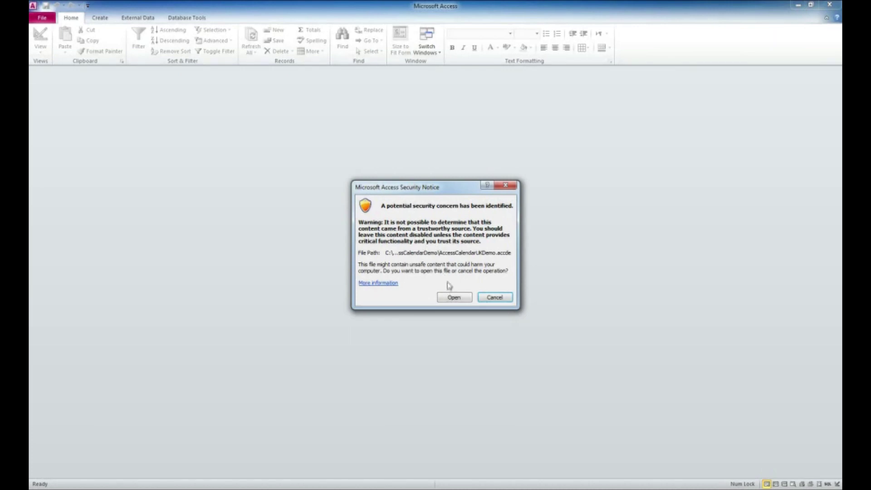
left_click(454, 297)
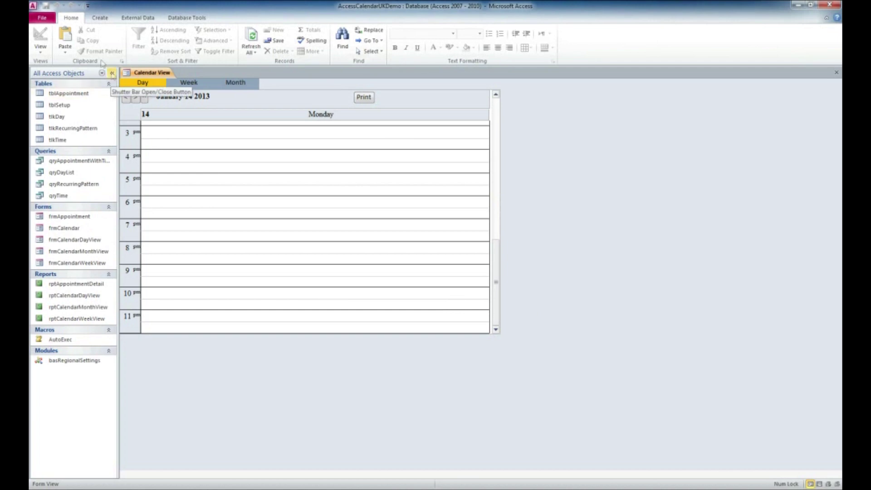
left_click(43, 19)
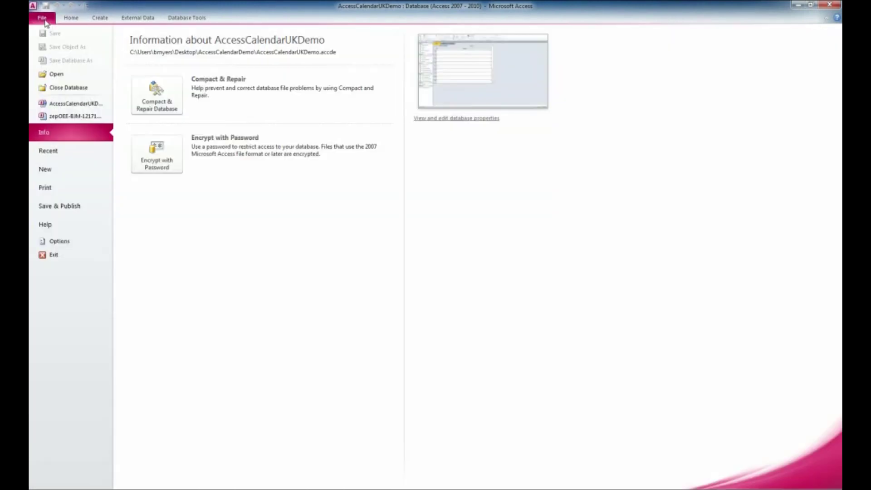
Go to the Trusted Locations list in Access's Trust Center settings
left_click(71, 245)
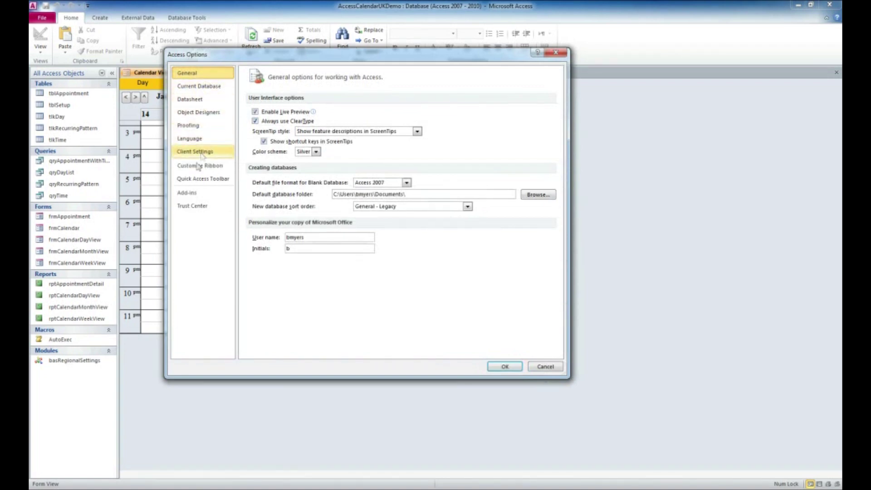
left_click(191, 207)
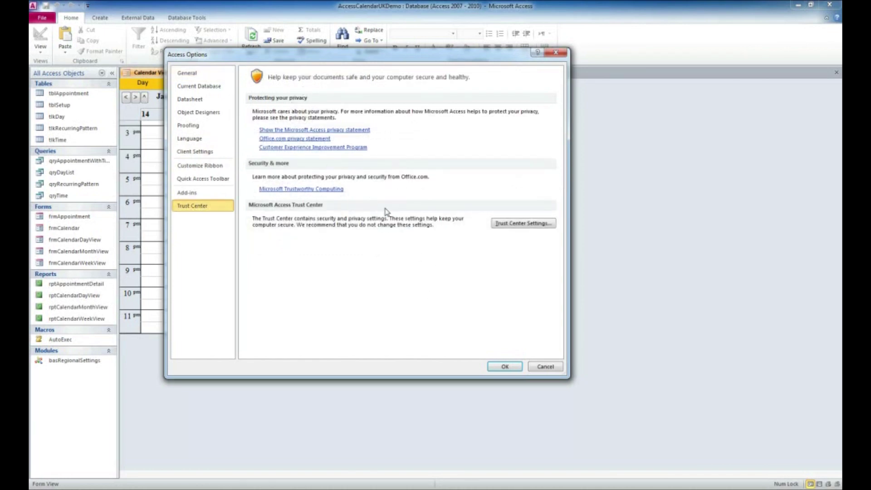
left_click(511, 224)
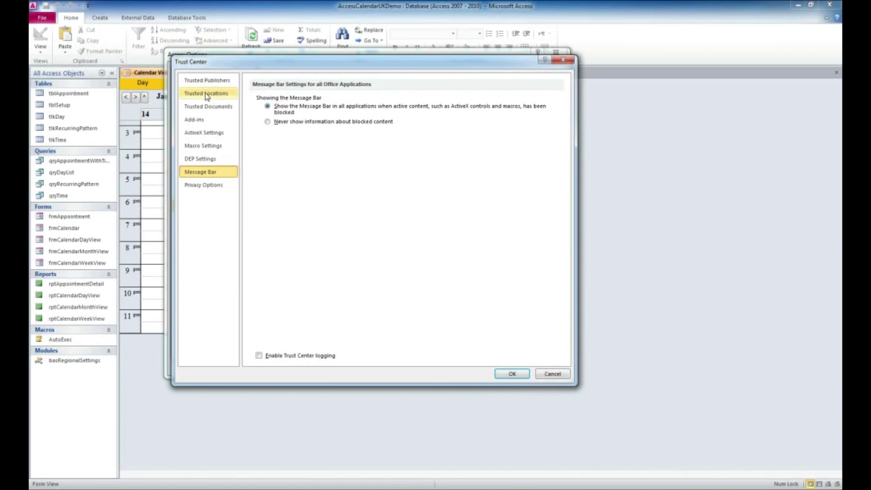
left_click(207, 95)
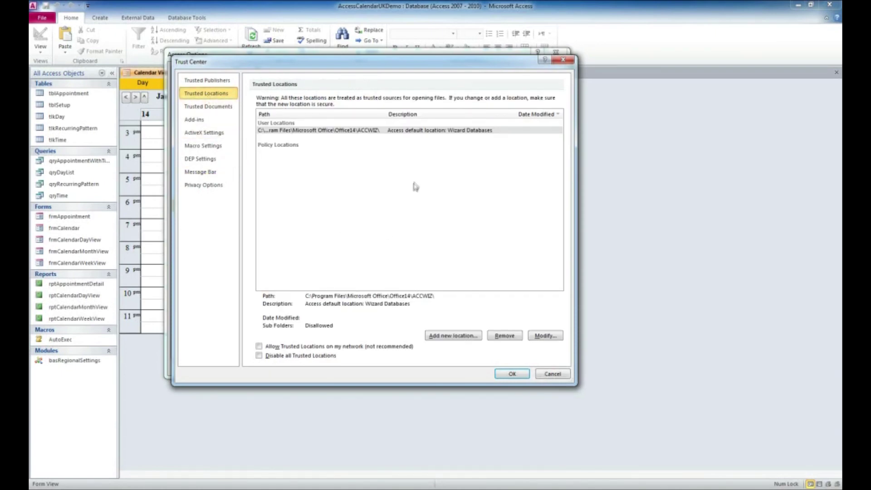
Add Desktop\AccessCalendarDemo as a trusted location, subfolders included, and close the settings
left_click(454, 336)
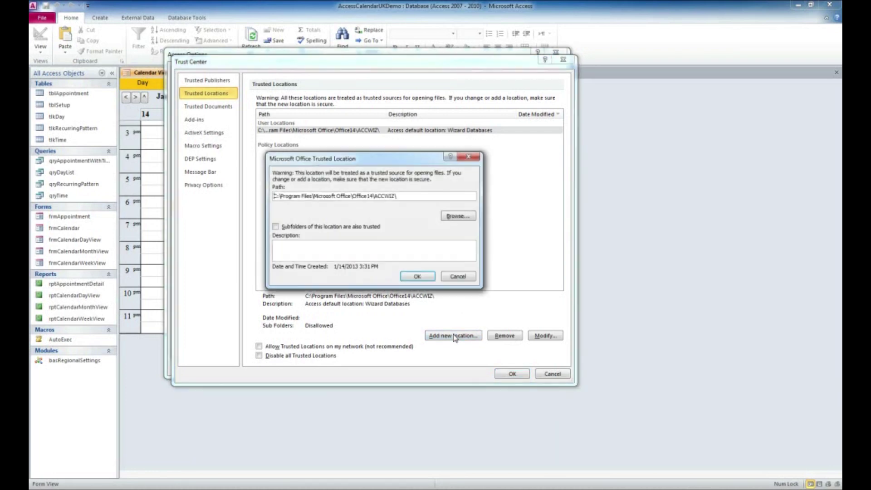
left_click(457, 217)
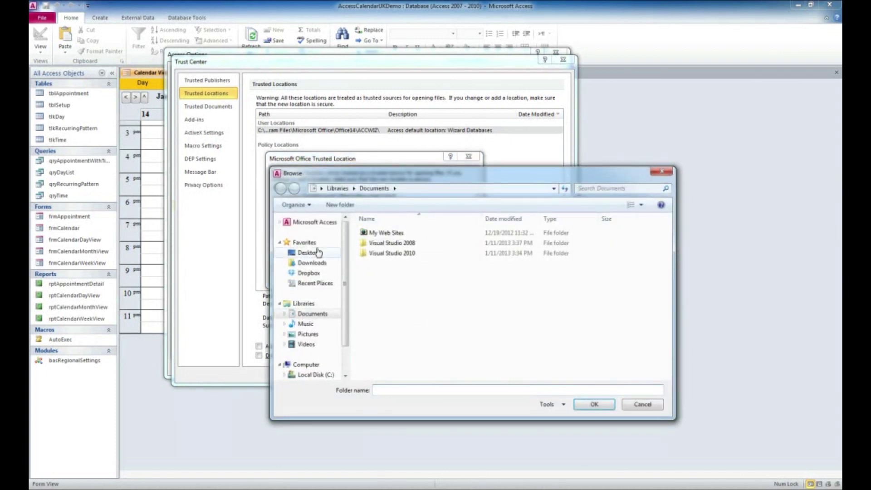
left_click(307, 252)
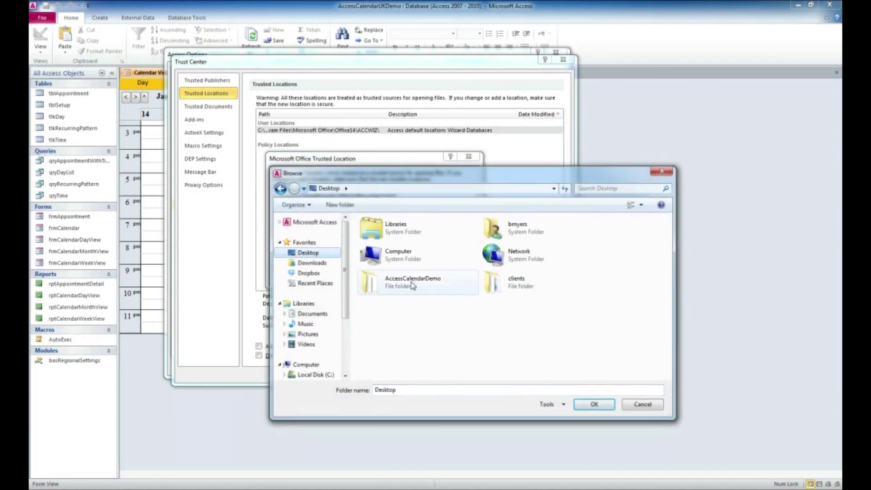
double_click(413, 285)
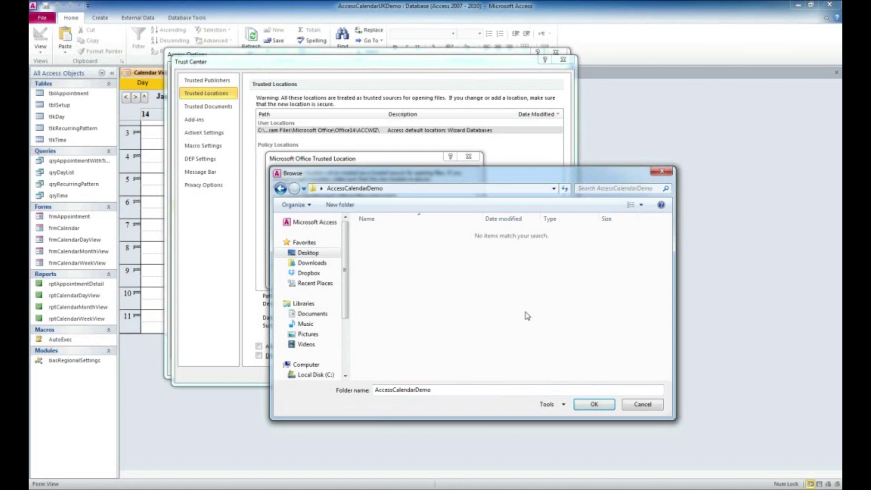
left_click(594, 404)
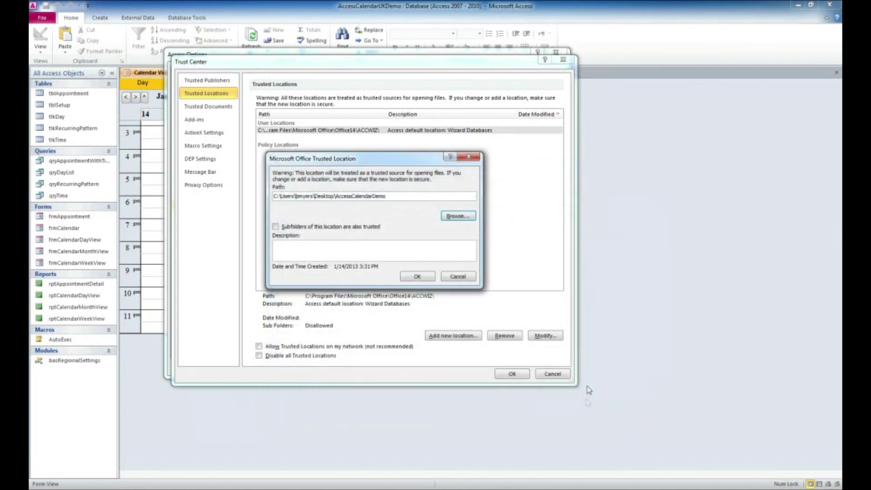
left_click(276, 226)
left_click(418, 277)
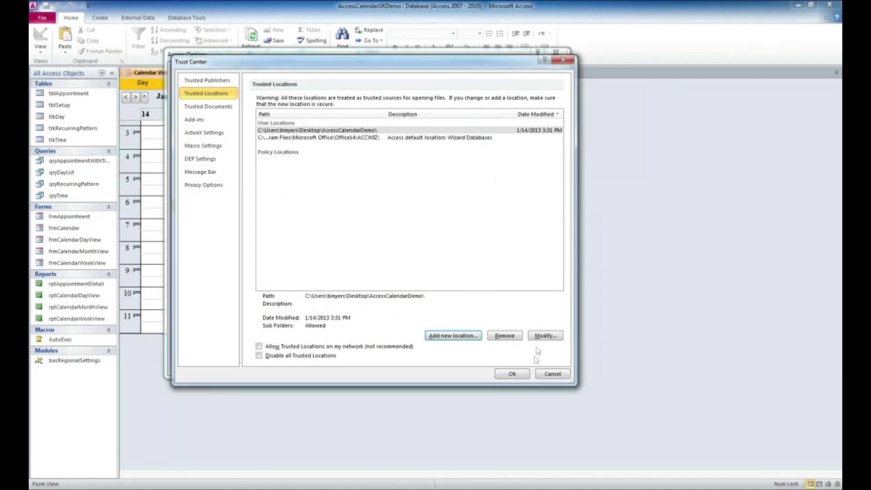
left_click(512, 374)
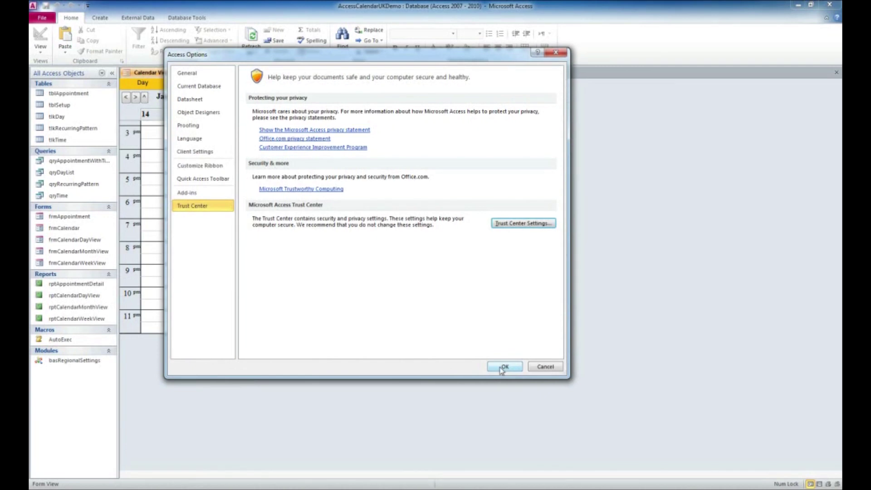
left_click(505, 367)
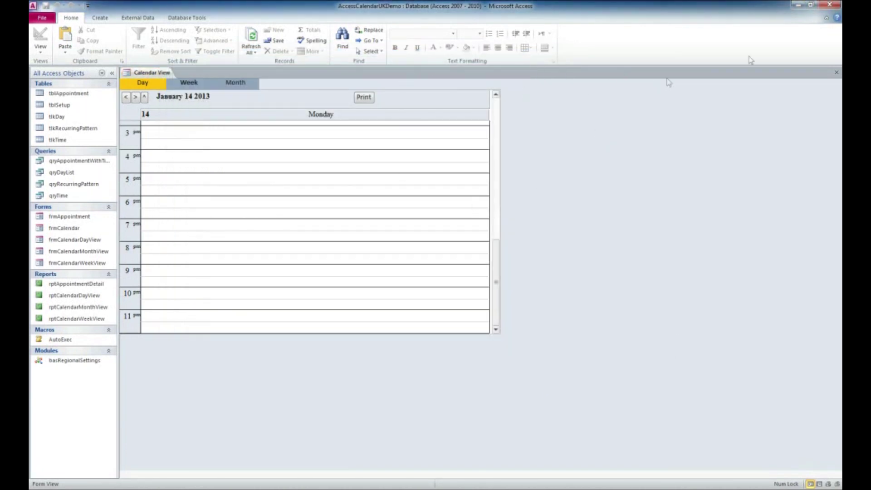
Close Access and reopen AccessCalendarUKDemo from Explorer, now without a security warning
left_click(828, 8)
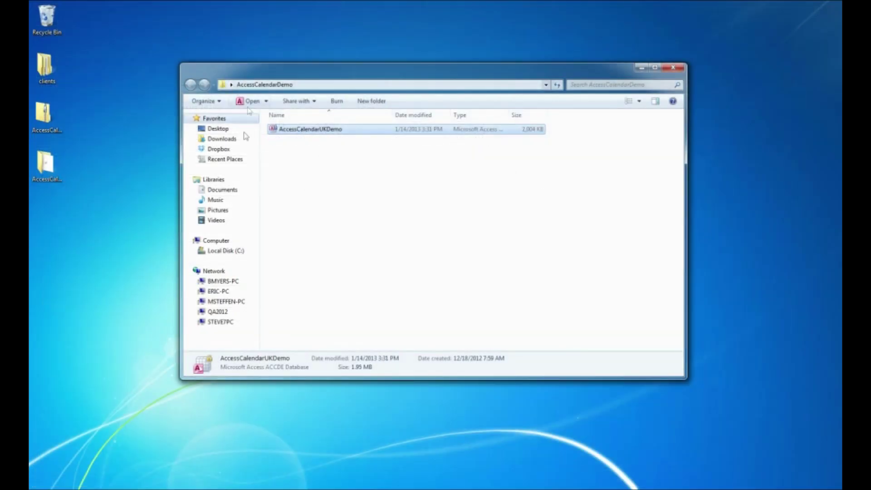
double_click(309, 130)
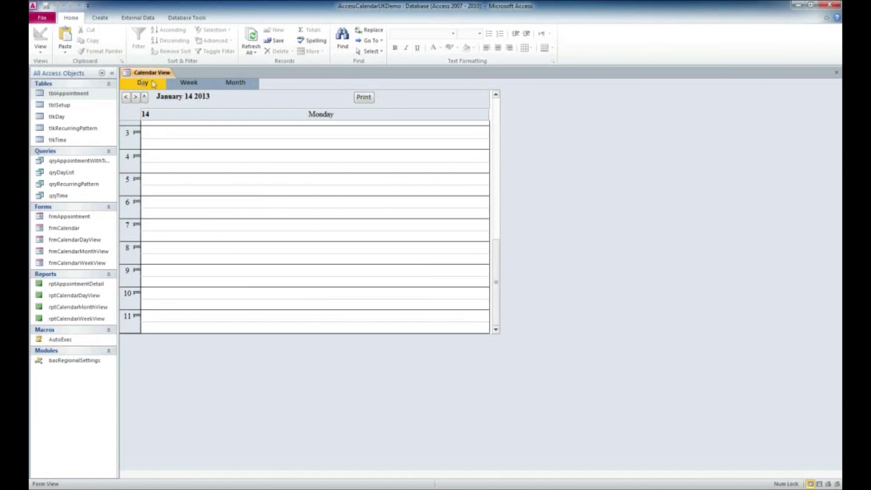
left_click(193, 86)
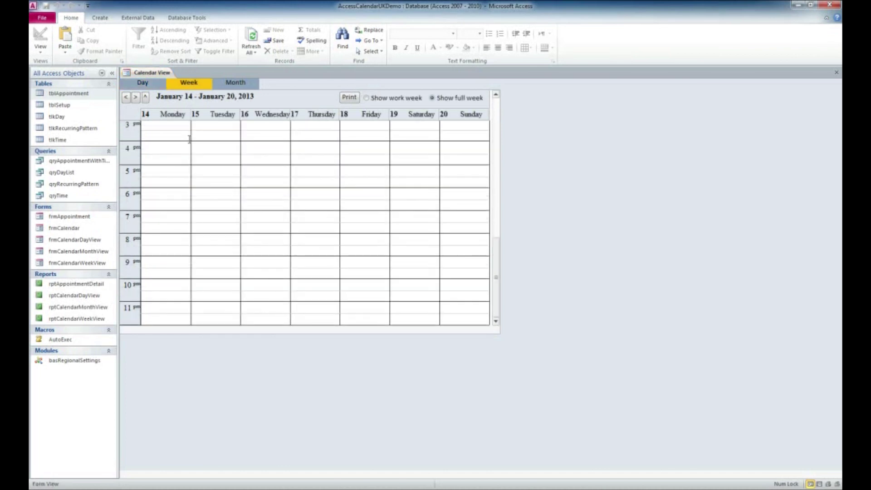
left_click(233, 86)
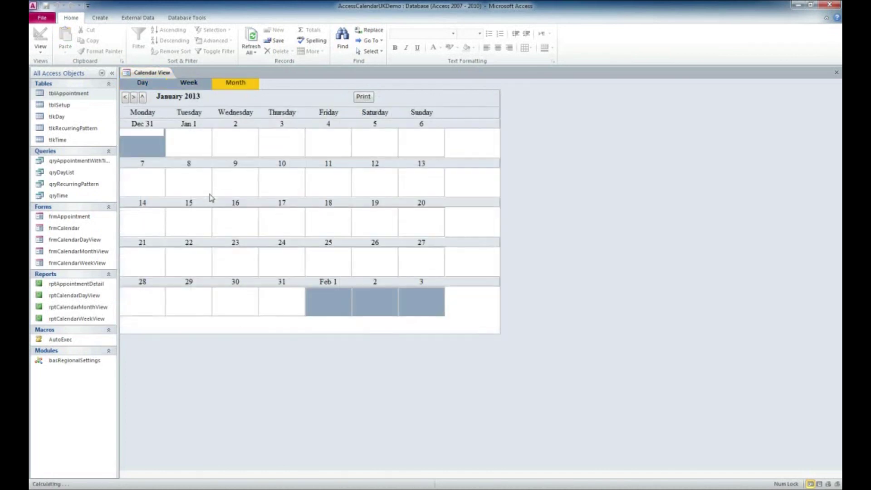
left_click(133, 98)
left_click(134, 98)
left_click(126, 98)
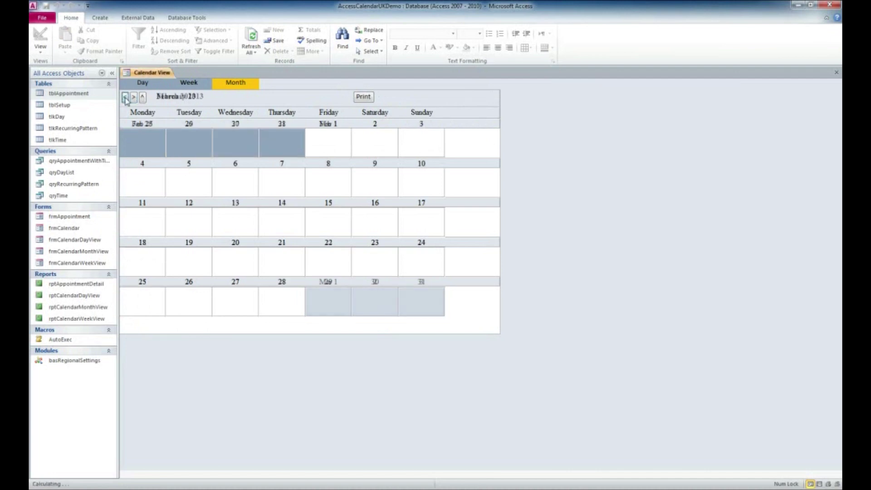
left_click(125, 99)
left_click(160, 87)
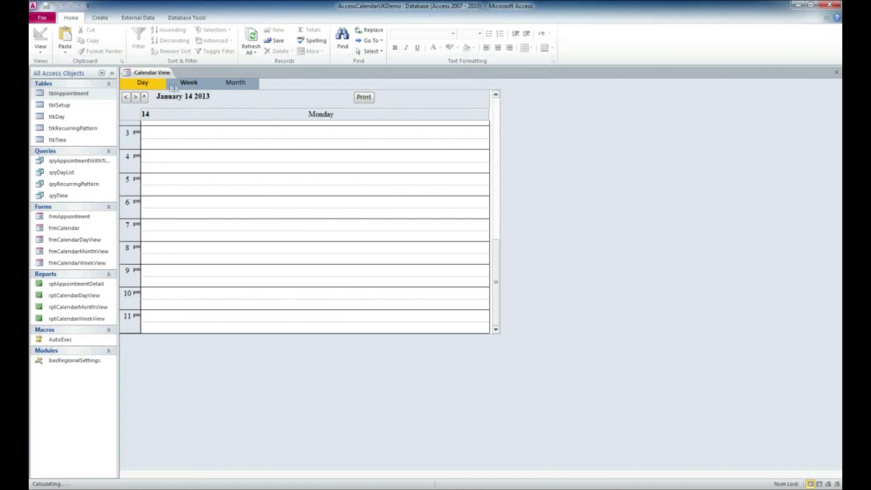
left_click(134, 101)
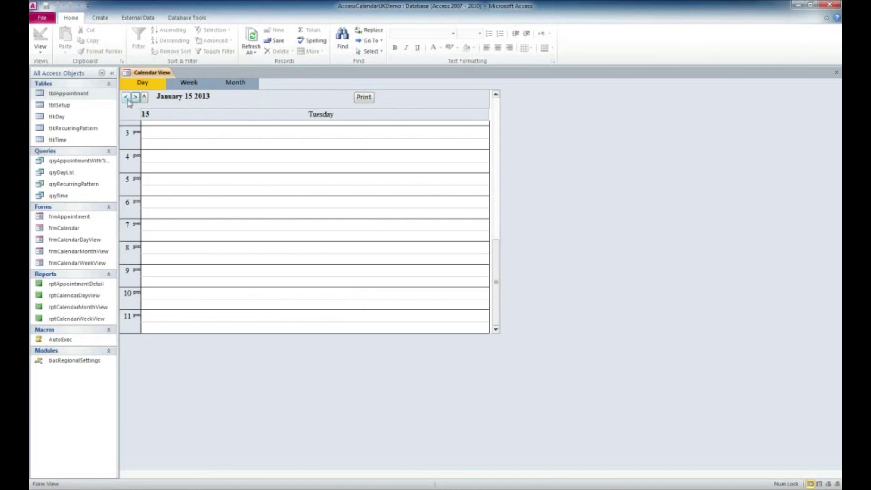
left_click(127, 101)
Create a 3:30 pm appointment with subject 'Microsoft Access Recording' at 'WSI Ames Location'
left_click(154, 144)
double_click(154, 144)
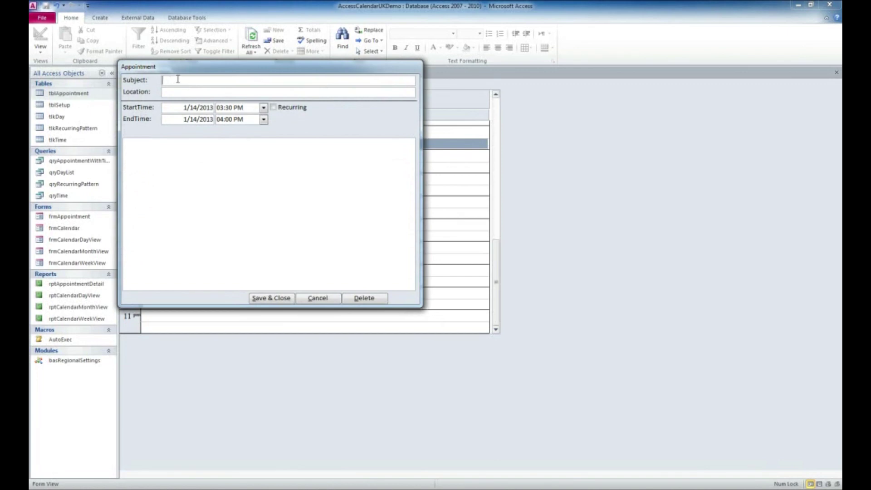
type("Micro")
type("soft Access Recording")
type("WSI")
type(" Ame")
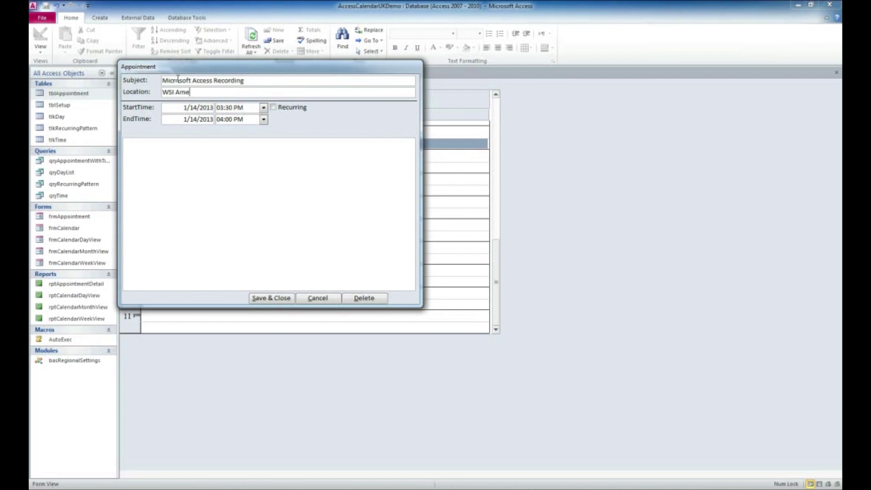
type("s Location")
Add notes about recording a tutorial for Microsoft Access and save the appointment
left_click(247, 177)
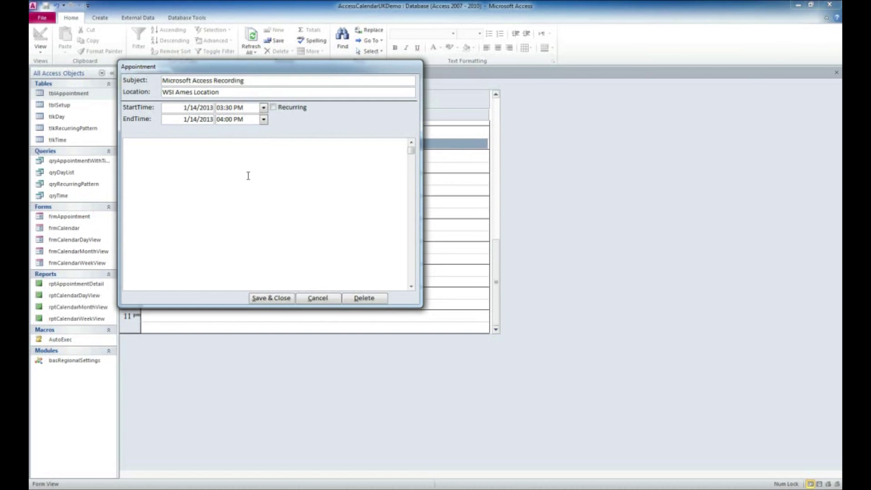
type("Recording a tutorail for mic")
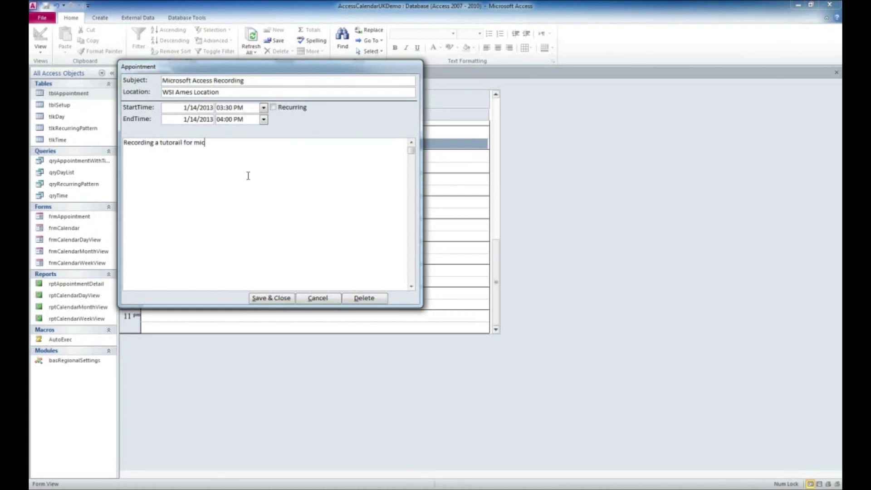
key("BackSpace")
key("BackSpace")
key("BackSpace")
type("Microsoft Access")
left_click(276, 298)
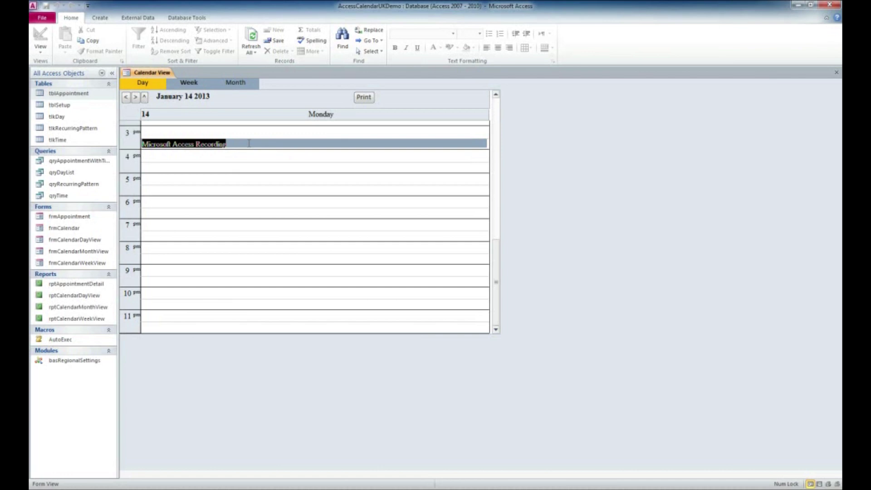
double_click(181, 143)
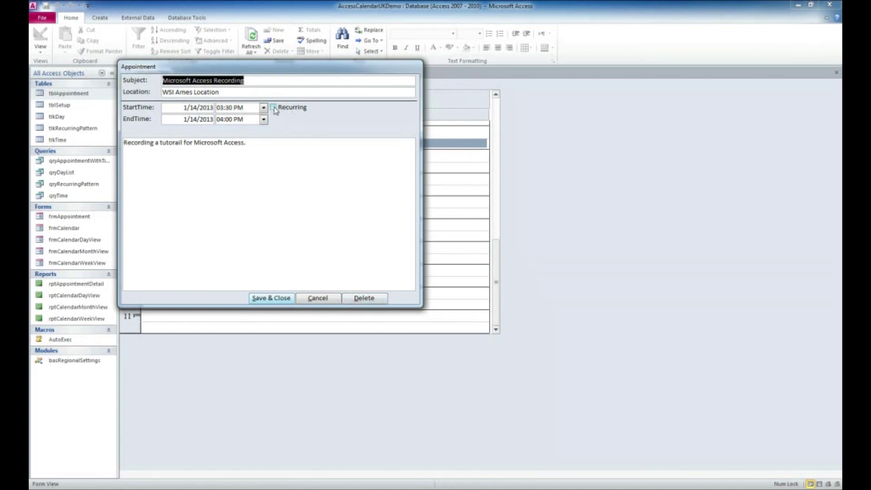
left_click(273, 298)
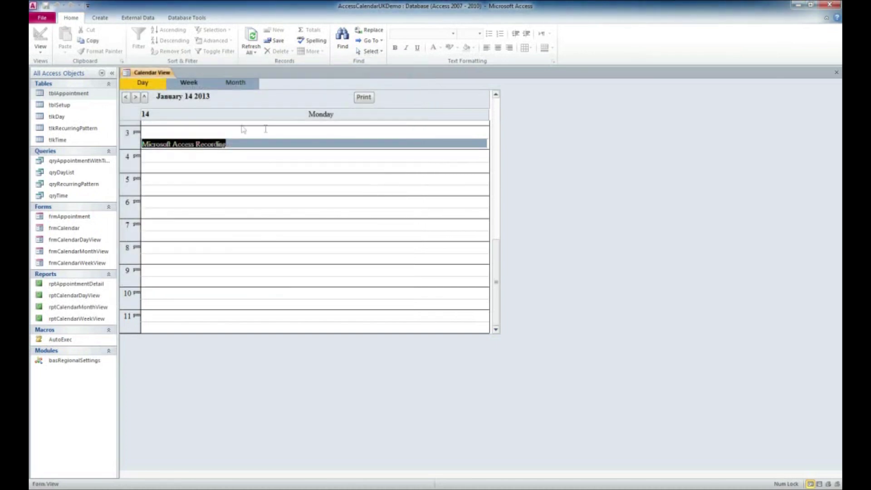
left_click(188, 84)
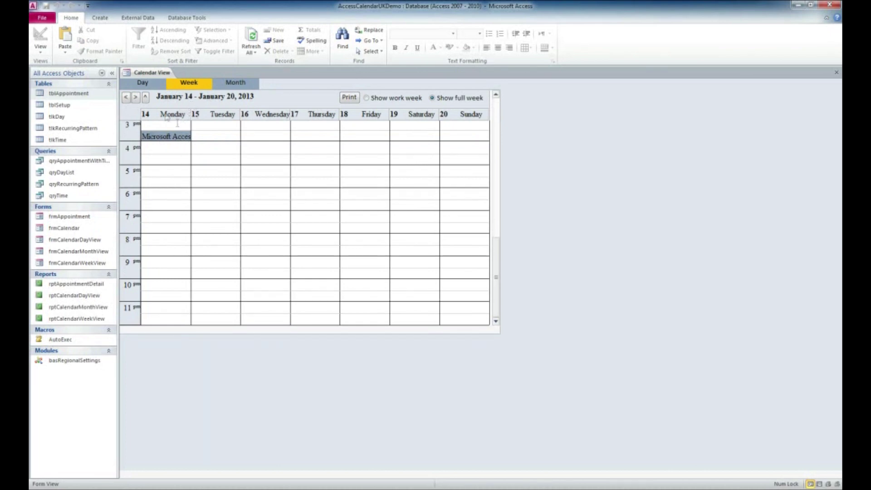
left_click(142, 84)
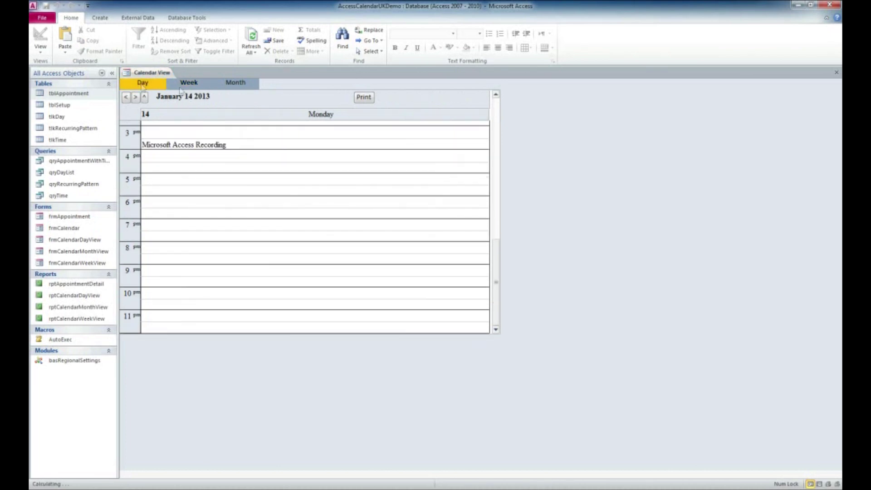
left_click(235, 84)
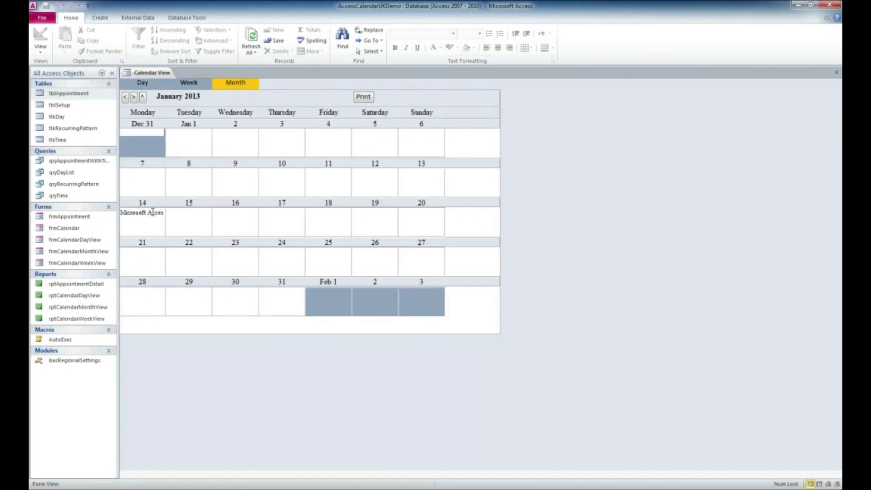
left_click(153, 212)
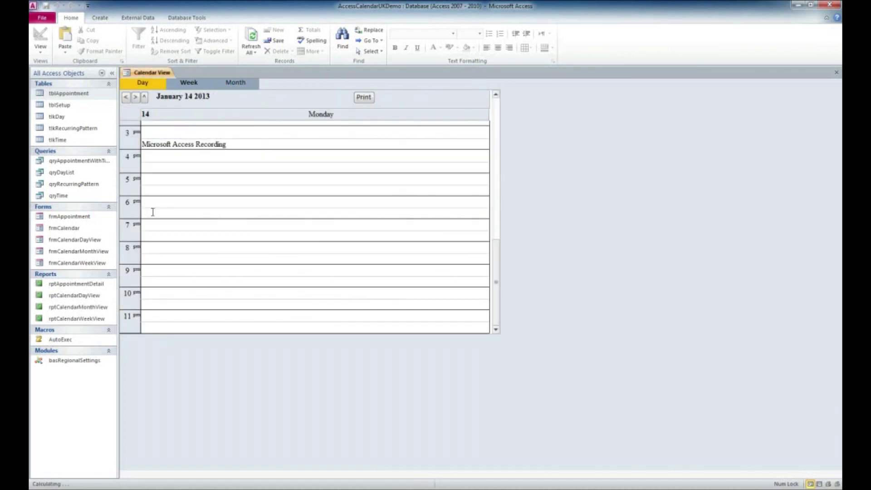
double_click(207, 142)
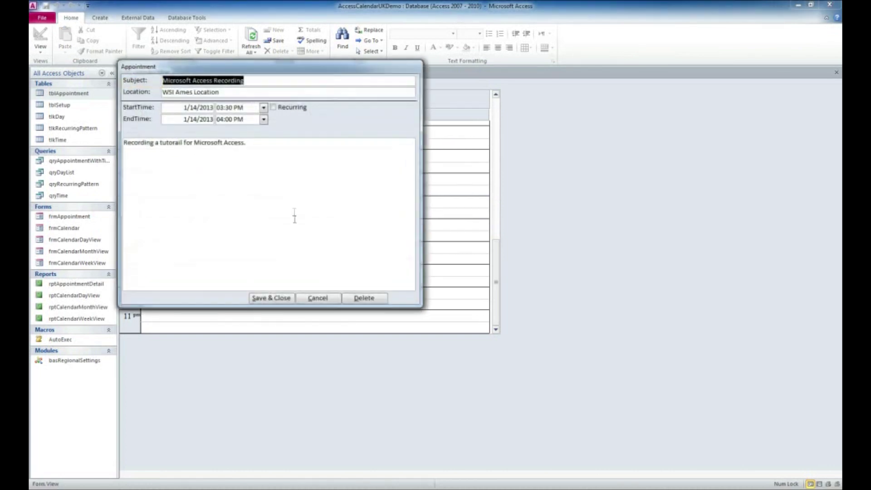
left_click(273, 300)
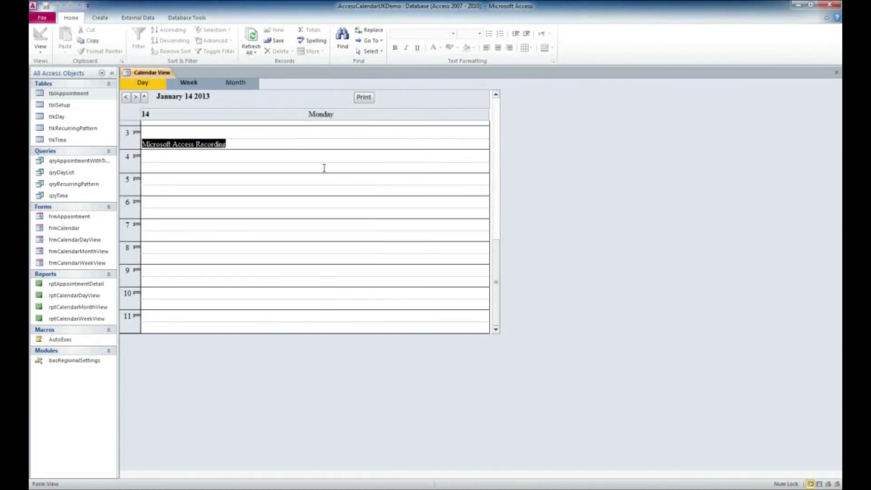
left_click(364, 97)
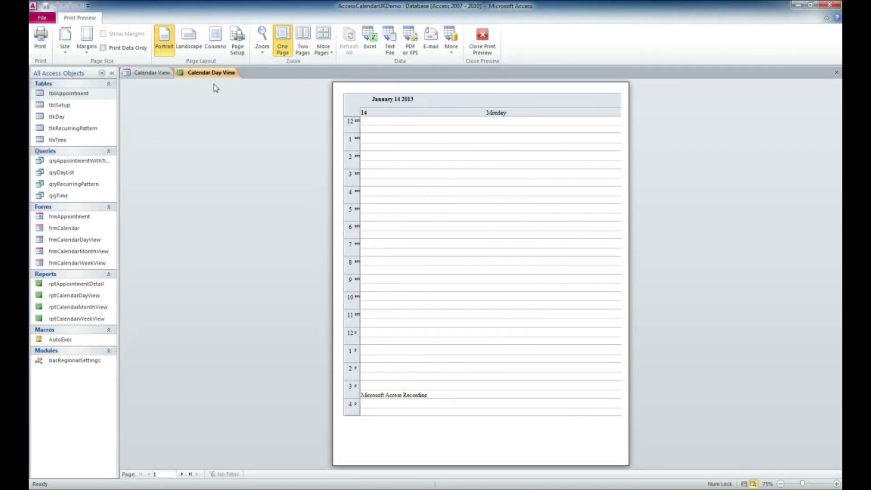
left_click(837, 72)
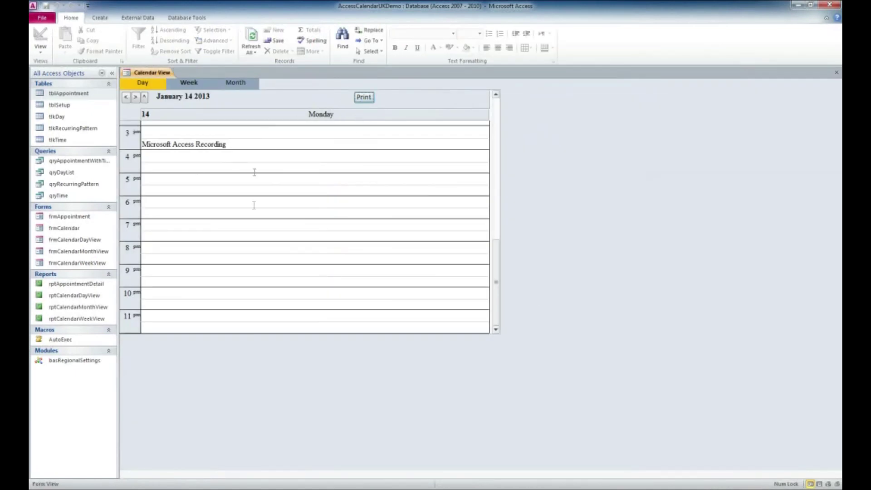